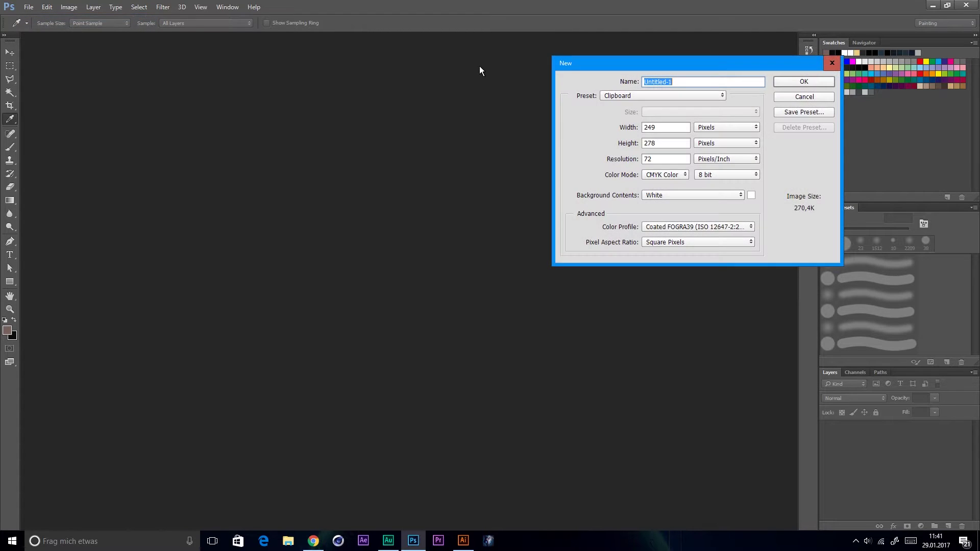
Step: Create a 1000 × 1000 px, 100 ppi RGB document named destiny
{"action": "key", "text": "Tab"}
{"action": "key", "text": "Tab"}
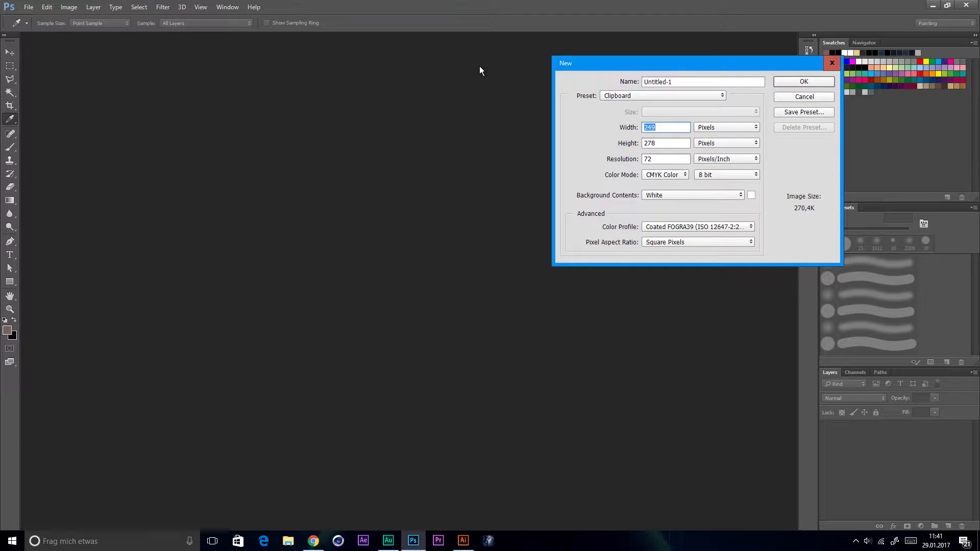
{"action": "type", "text": "1000"}
{"action": "key", "text": "Tab"}
{"action": "type", "text": "1000"}
{"action": "key", "text": "Tab"}
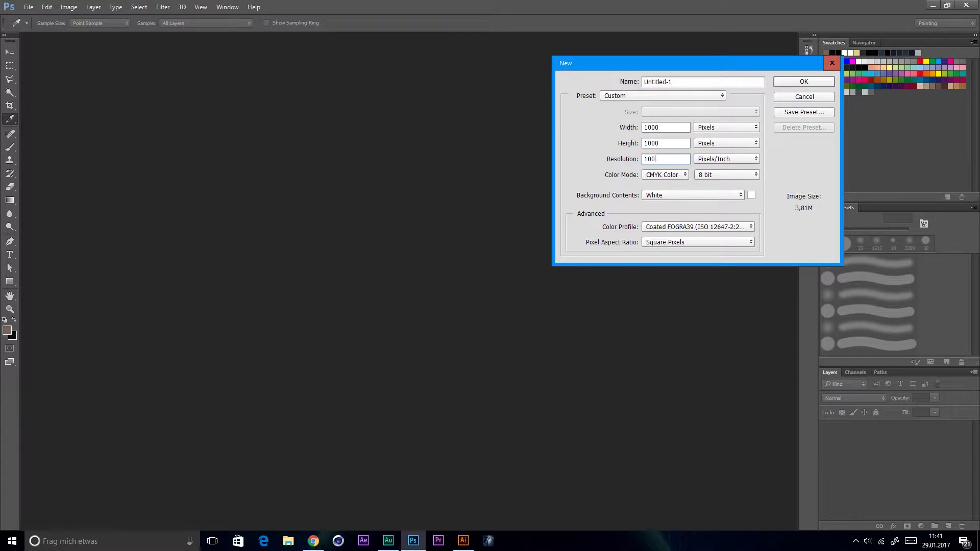
{"action": "key", "text": "Tab"}
{"action": "key", "text": "Tab"}
{"action": "key", "text": "Up"}
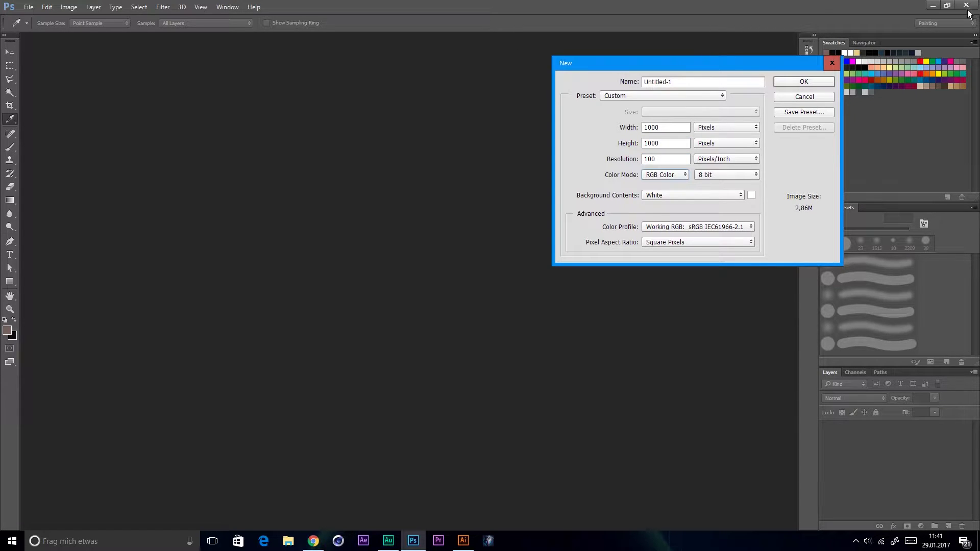
{"action": "double_click", "coordinate": [692, 86]}
{"action": "type", "text": "destiny"}
{"action": "key", "text": "Return"}
Step: Paste the helmet logo as a smart object, enlarge it to about 147%, and sample its navy
{"action": "key", "text": "ctrl+v"}
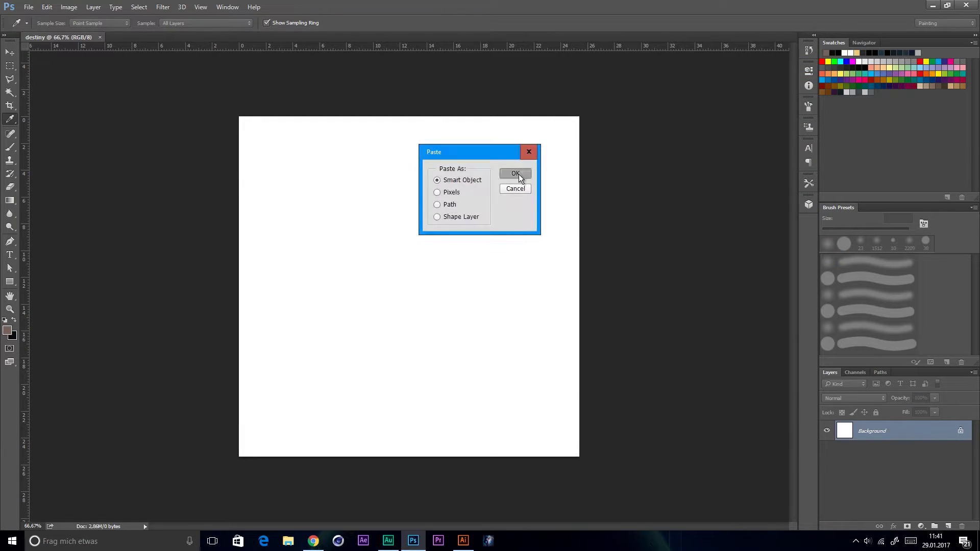
{"action": "left_click", "coordinate": [519, 174]}
{"action": "left_click_drag", "start_coordinate": [468, 352], "coordinate": [498, 376]}
{"action": "key", "text": "Return"}
{"action": "key", "text": "i"}
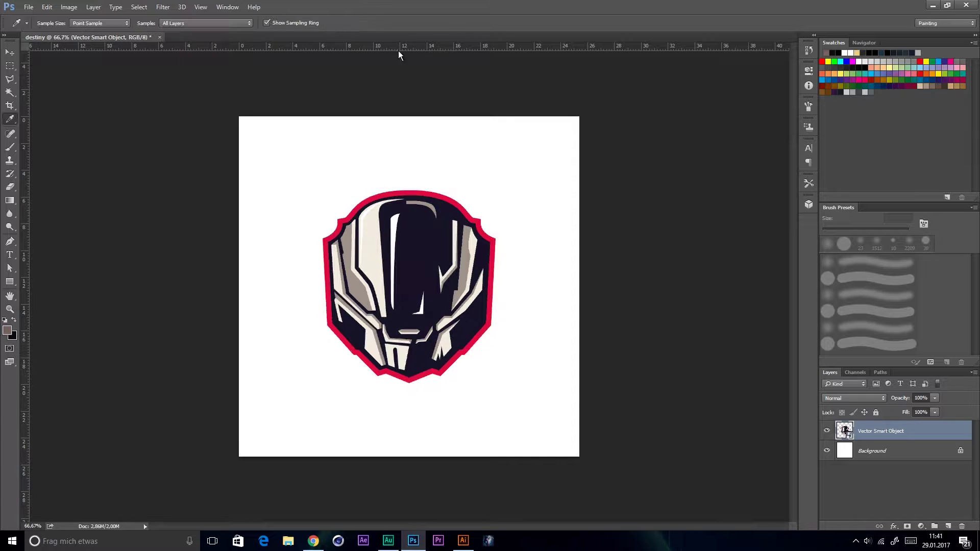
{"action": "left_click", "coordinate": [416, 269]}
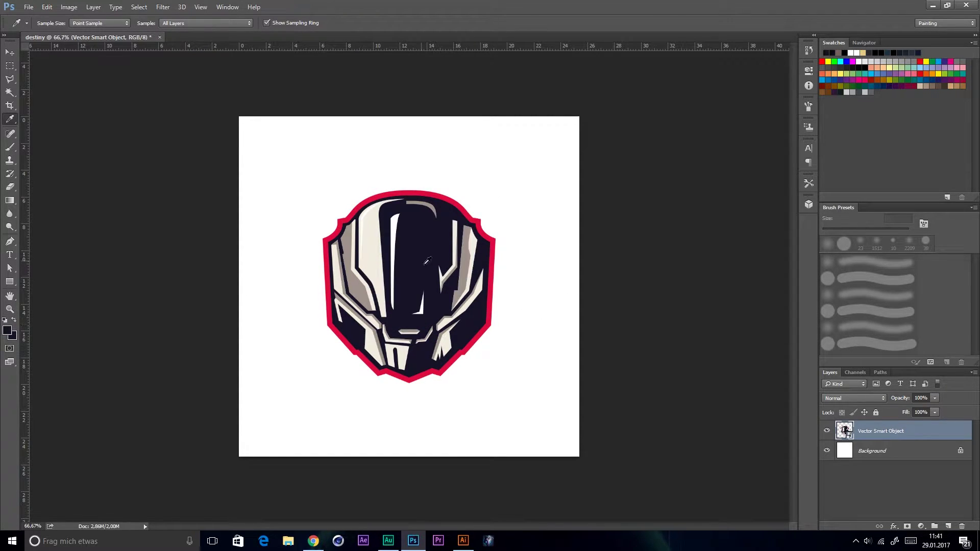
Step: Replace the white Background layer with a new empty Layer 1 beneath the logo
{"action": "left_click", "coordinate": [890, 452]}
{"action": "key", "text": "Delete"}
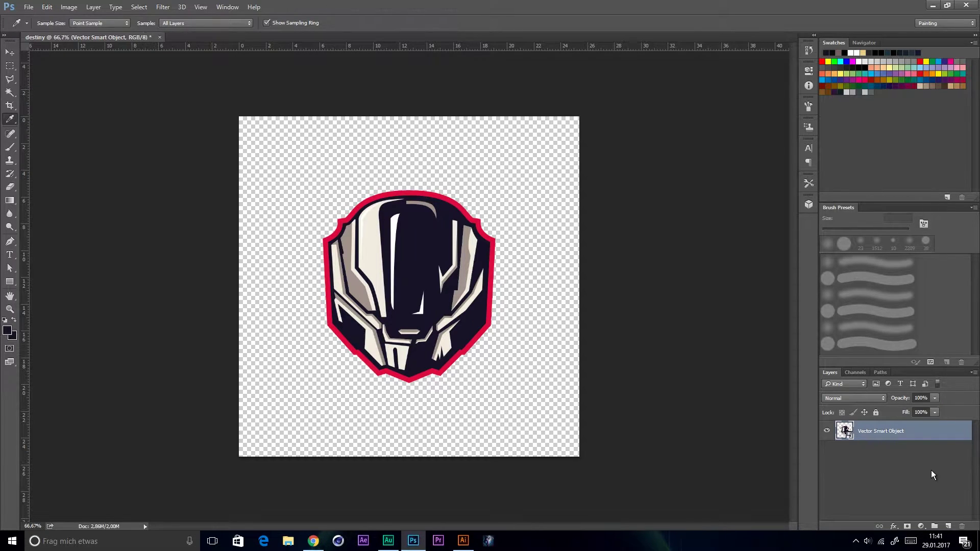
{"action": "left_click", "coordinate": [947, 526]}
{"action": "left_click_drag", "start_coordinate": [888, 432], "coordinate": [888, 462]}
Step: Hide the helmet logo and fill Layer 1 with a navy gradient
{"action": "left_click", "coordinate": [826, 430]}
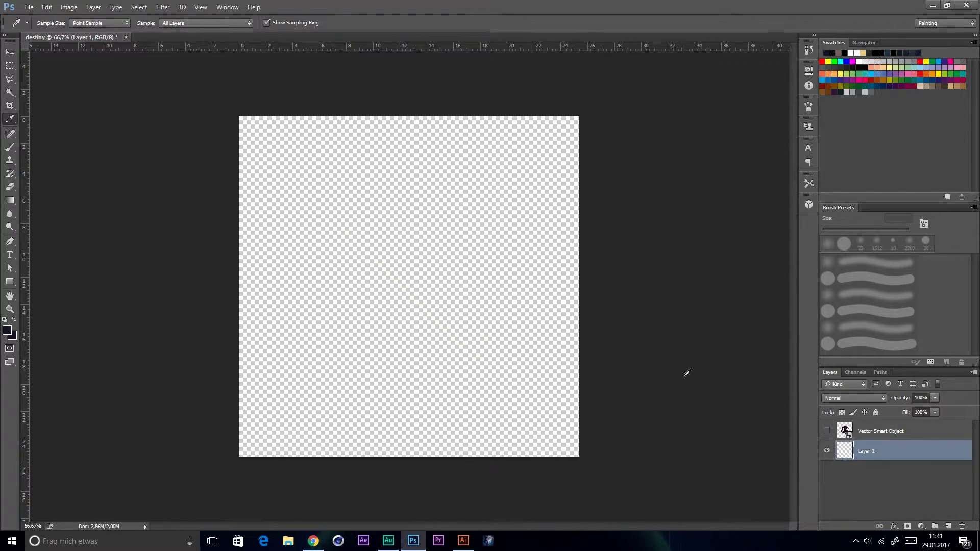
{"action": "left_click", "coordinate": [10, 200]}
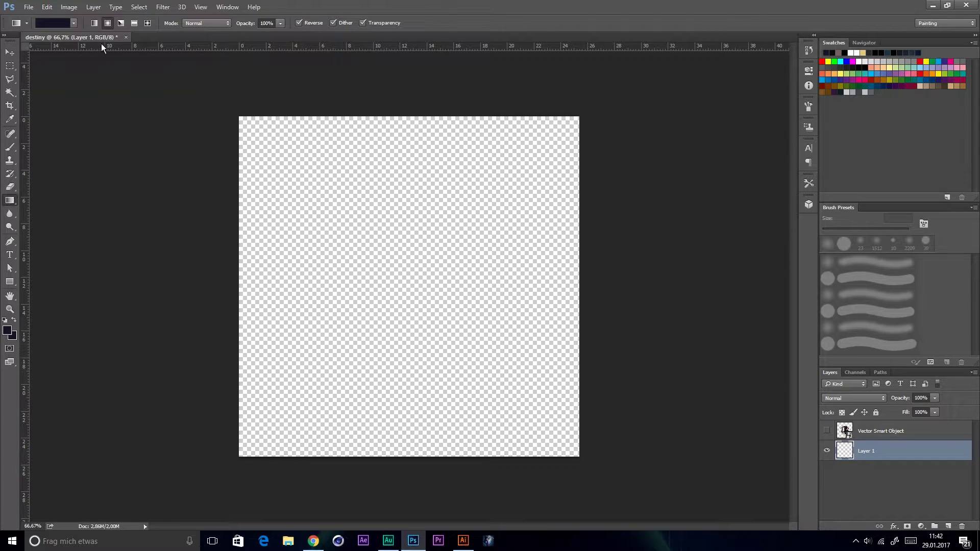
{"action": "left_click_drag", "start_coordinate": [419, 280], "coordinate": [260, 65]}
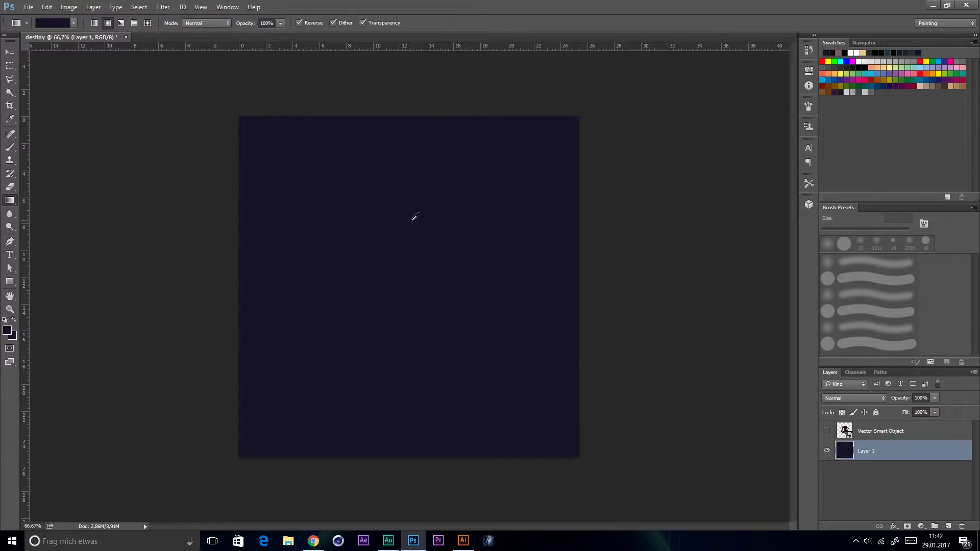
Step: Darken the foreground colour to #0c0a15 and show the helmet logo again
{"action": "key", "text": "alt"}
{"action": "left_click", "coordinate": [8, 333]}
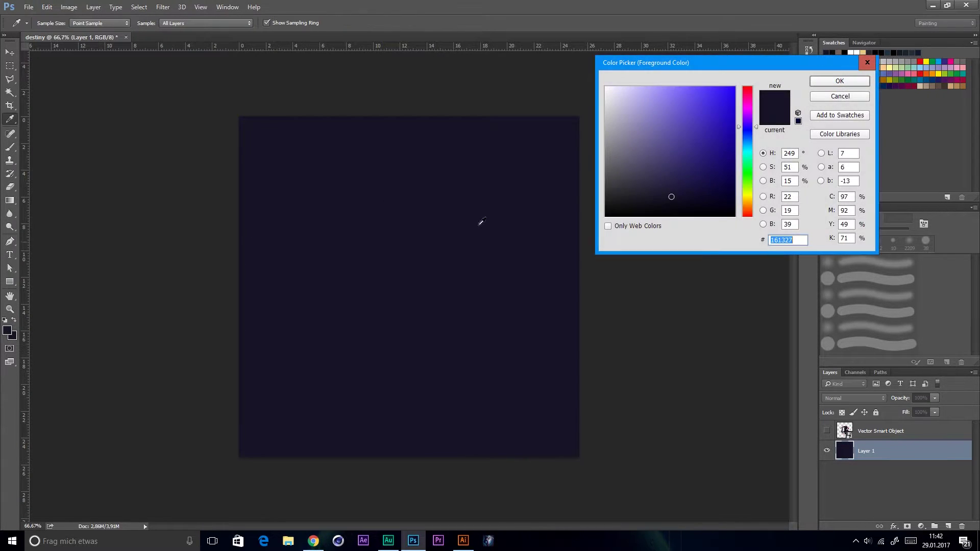
{"action": "left_click_drag", "start_coordinate": [672, 197], "coordinate": [673, 206]}
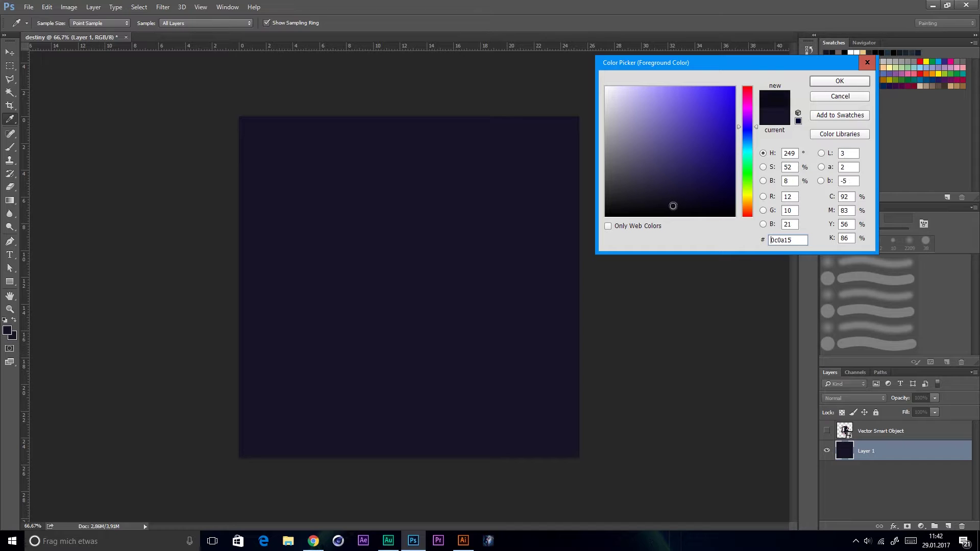
{"action": "left_click", "coordinate": [846, 78]}
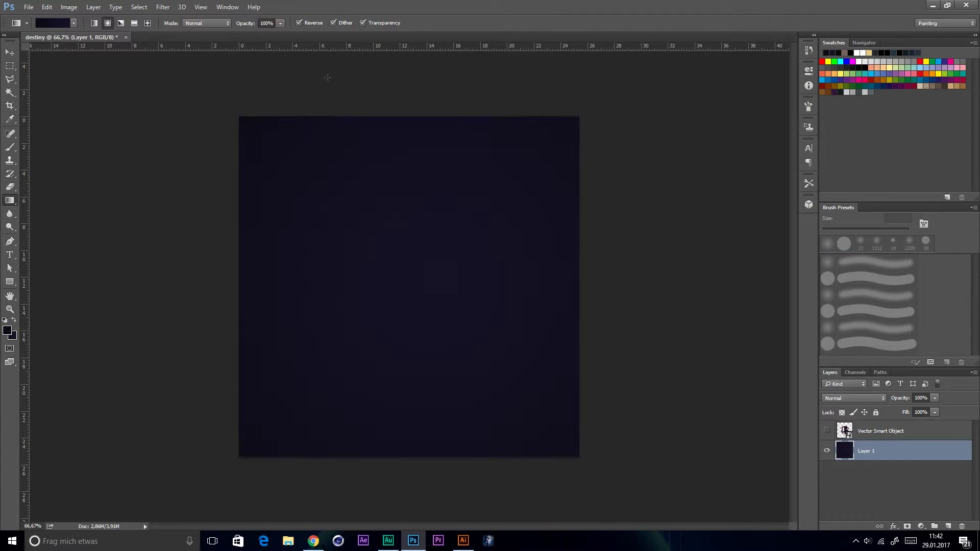
{"action": "scroll", "coordinate": [446, 184], "scroll_direction": "down", "scroll_amount": 3}
{"action": "scroll", "coordinate": [407, 232], "scroll_direction": "up", "scroll_amount": 5}
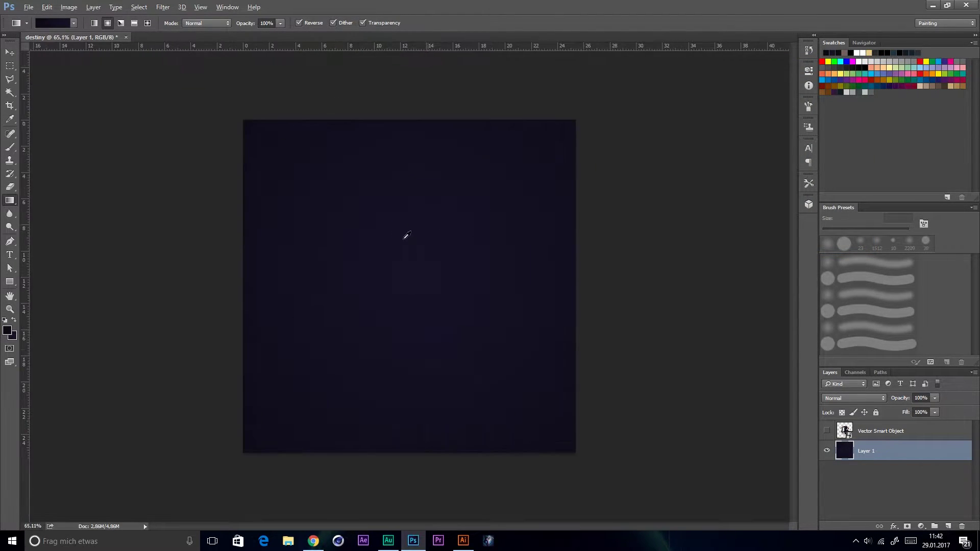
{"action": "scroll", "coordinate": [396, 232], "scroll_direction": "down", "scroll_amount": 4}
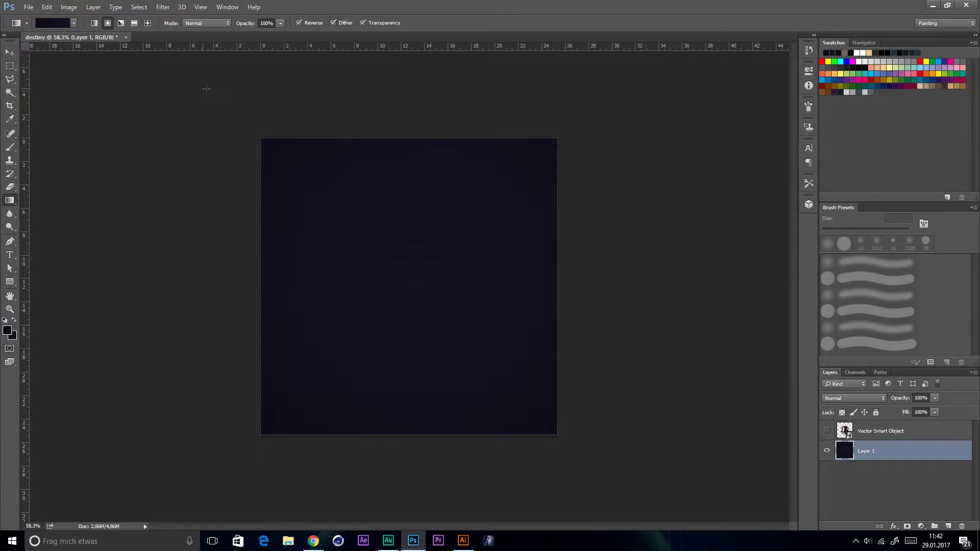
{"action": "scroll", "coordinate": [489, 257], "scroll_direction": "down", "scroll_amount": 4}
{"action": "scroll", "coordinate": [429, 275], "scroll_direction": "up", "scroll_amount": 3}
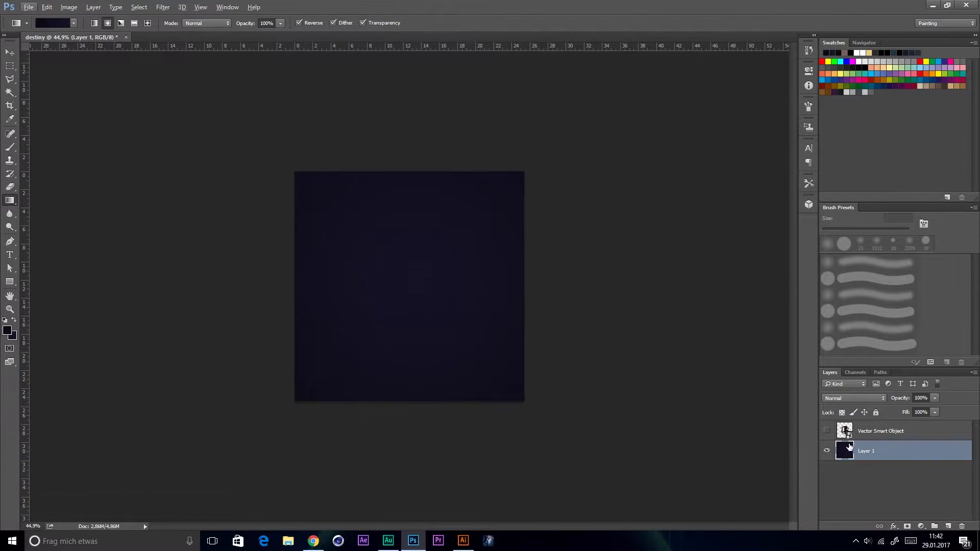
{"action": "left_click", "coordinate": [827, 431]}
{"action": "scroll", "coordinate": [422, 299], "scroll_direction": "up", "scroll_amount": 2}
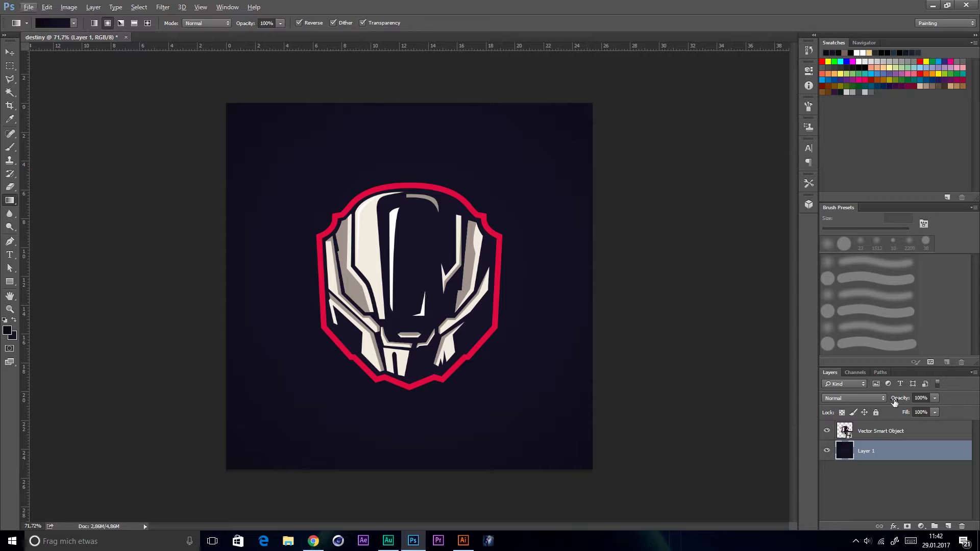
Step: Add a 90°, 0 px distance, 35 px size, 51% opacity drop shadow to the logo, then a new layer
{"action": "double_click", "coordinate": [933, 435]}
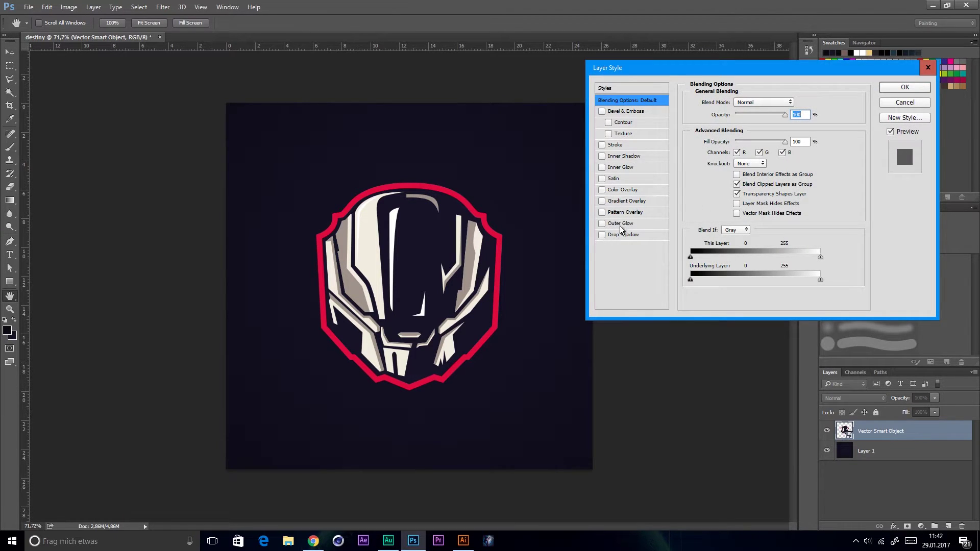
{"action": "left_click", "coordinate": [617, 203]}
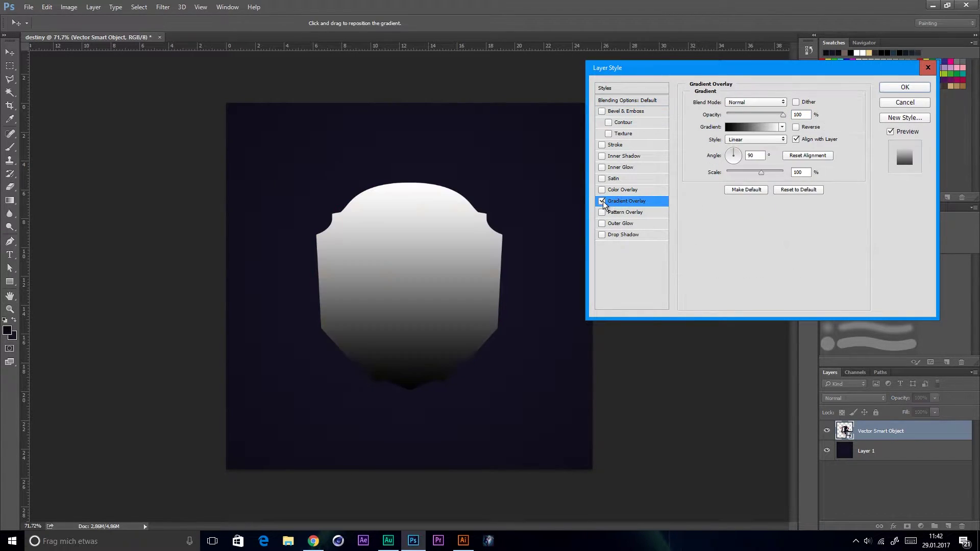
{"action": "left_click", "coordinate": [601, 201]}
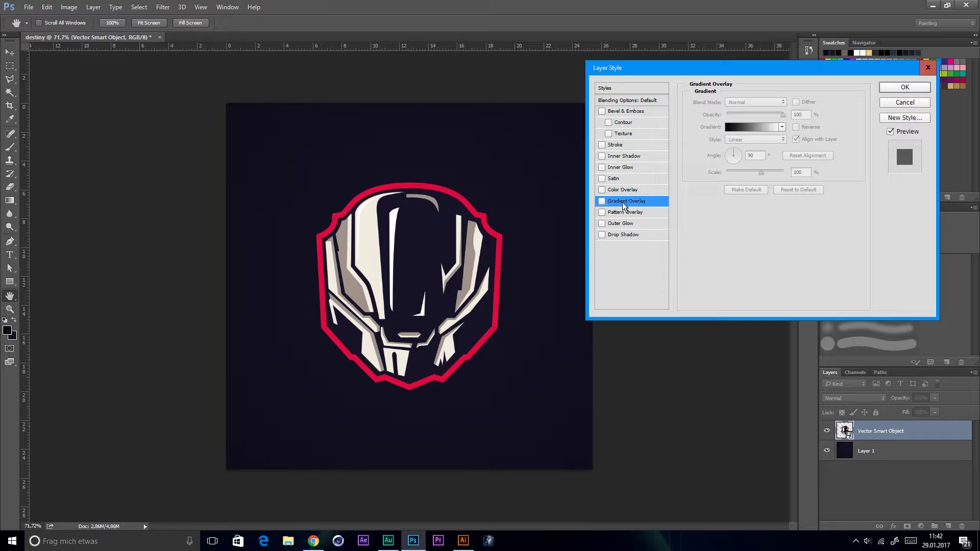
{"action": "left_click", "coordinate": [602, 235]}
{"action": "left_click", "coordinate": [622, 236]}
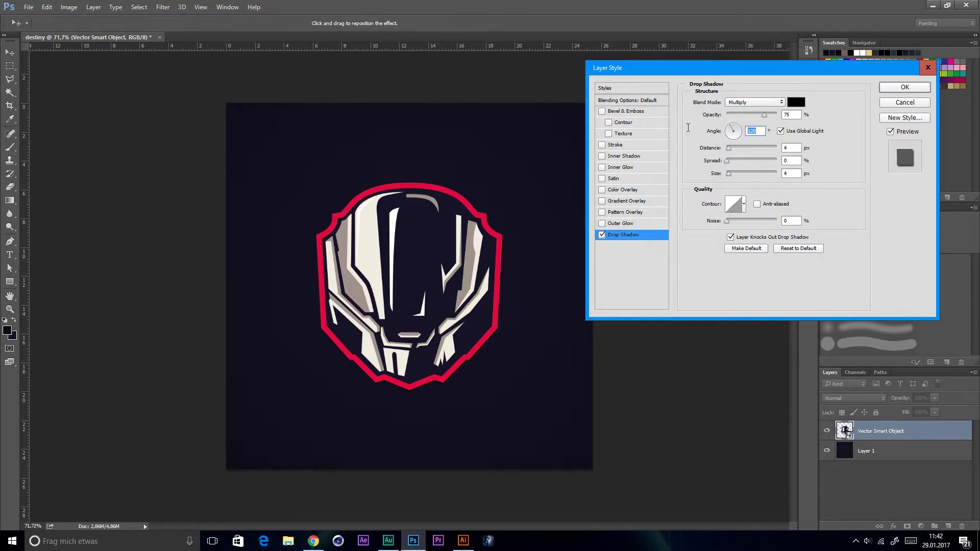
{"action": "type", "text": "90"}
{"action": "left_click_drag", "start_coordinate": [727, 174], "coordinate": [733, 177]}
{"action": "left_click_drag", "start_coordinate": [755, 115], "coordinate": [754, 115]}
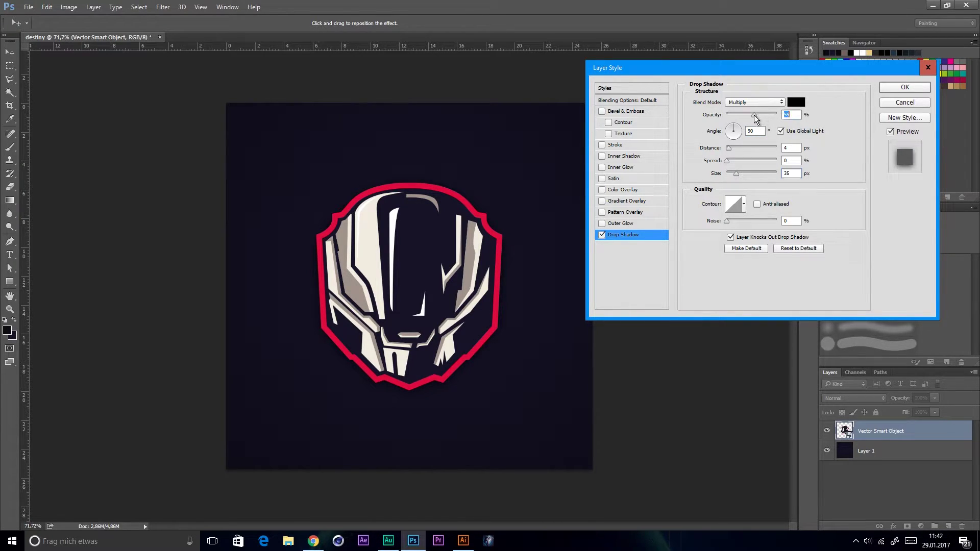
{"action": "left_click_drag", "start_coordinate": [730, 149], "coordinate": [717, 153]}
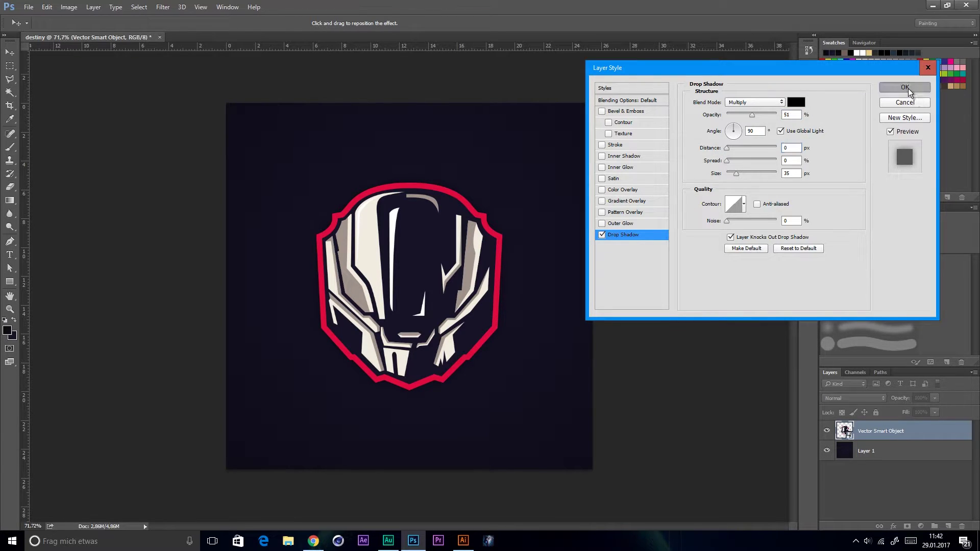
{"action": "left_click", "coordinate": [903, 87]}
{"action": "left_click", "coordinate": [948, 526]}
Step: Paint a soft white (#ffffff) glow at the canvas top with a 1500 px soft brush
{"action": "key", "text": "b"}
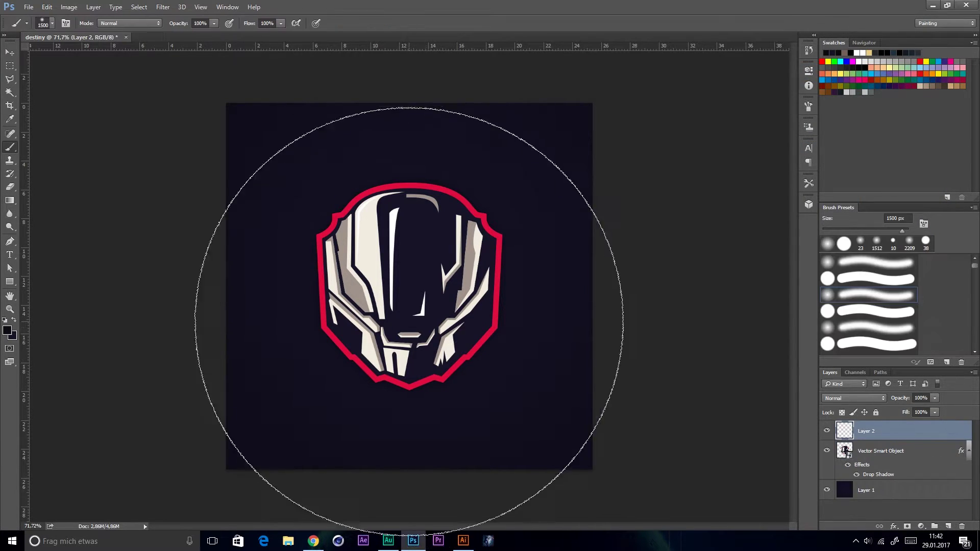
{"action": "right_click", "coordinate": [403, 229]}
{"action": "left_click", "coordinate": [492, 337]}
{"action": "left_click", "coordinate": [7, 330]}
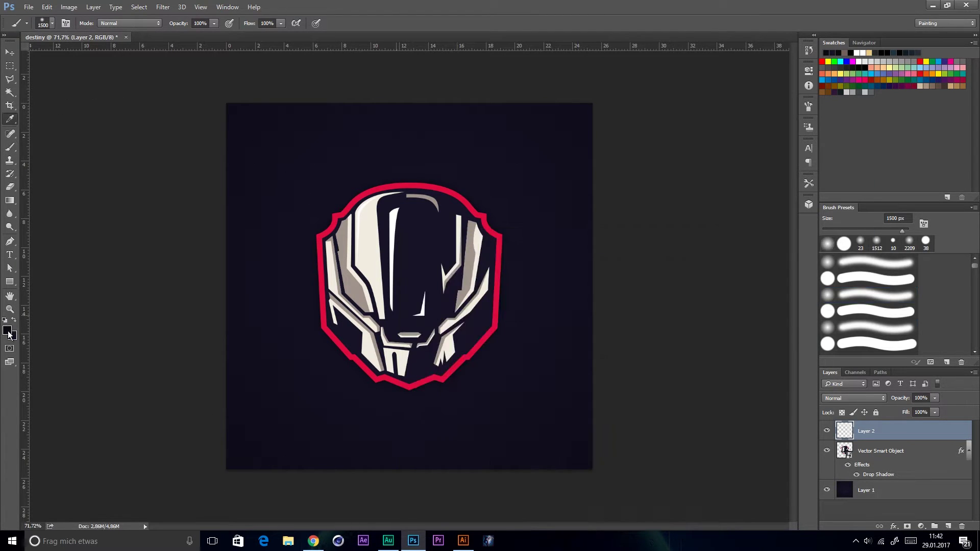
{"action": "type", "text": "ffffff"}
{"action": "key", "text": "Return"}
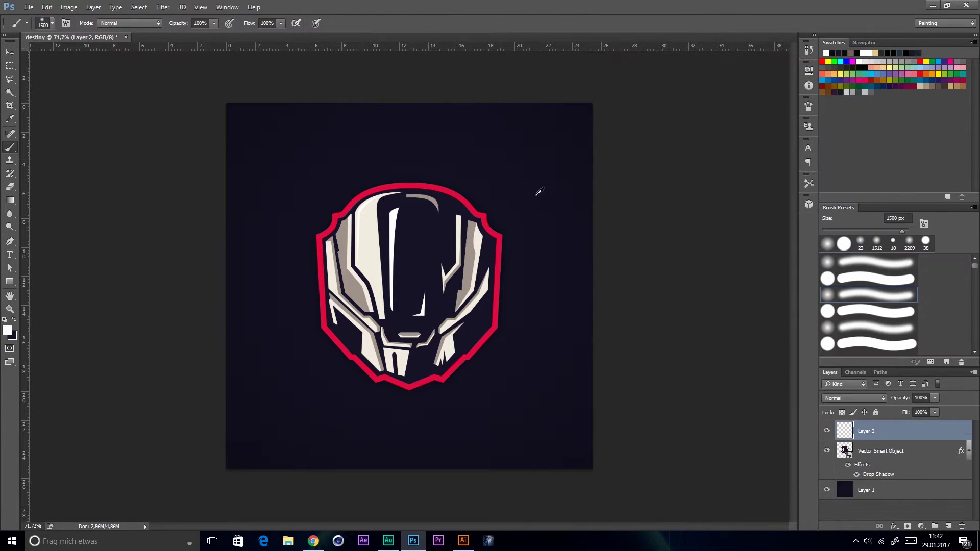
{"action": "scroll", "coordinate": [415, 155], "scroll_direction": "down", "scroll_amount": 5}
{"action": "left_click", "coordinate": [408, 173]}
{"action": "scroll", "coordinate": [510, 245], "scroll_direction": "up", "scroll_amount": 3}
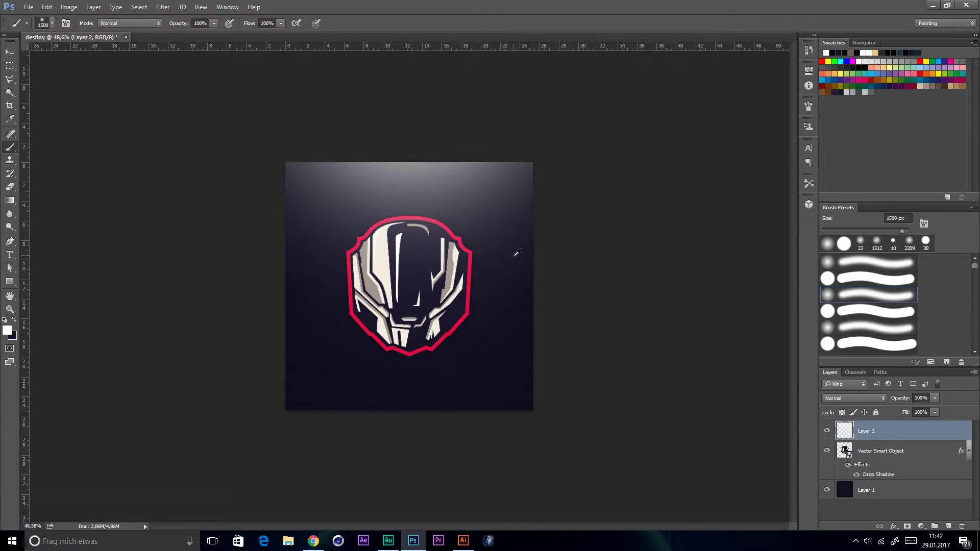
Step: Switch the foreground colour to black and add an empty Layer 3
{"action": "left_click", "coordinate": [14, 321]}
{"action": "left_click", "coordinate": [8, 330]}
{"action": "left_click", "coordinate": [606, 216]}
{"action": "left_click", "coordinate": [828, 84]}
{"action": "scroll", "coordinate": [422, 422], "scroll_direction": "down", "scroll_amount": 3}
{"action": "left_click", "coordinate": [947, 526]}
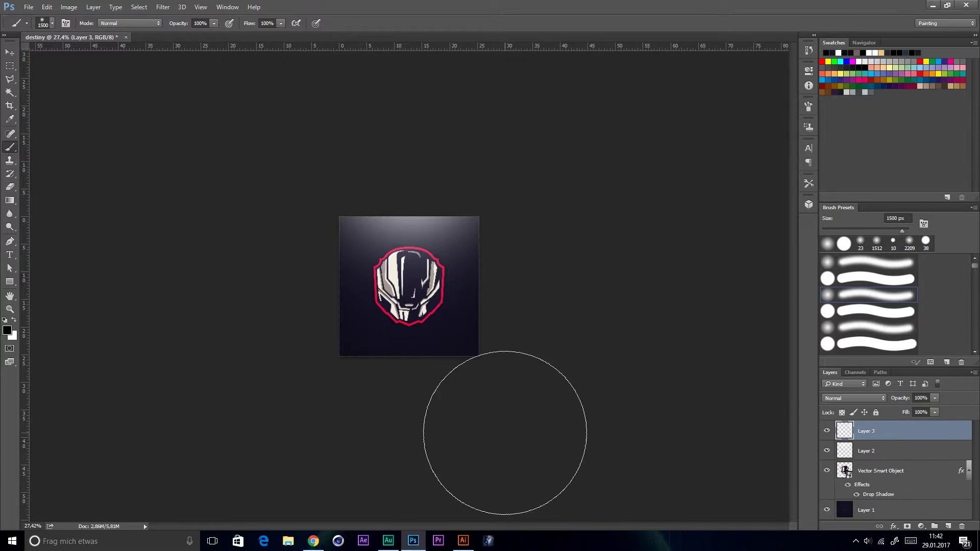
{"action": "scroll", "coordinate": [464, 409], "scroll_direction": "up", "scroll_amount": 5}
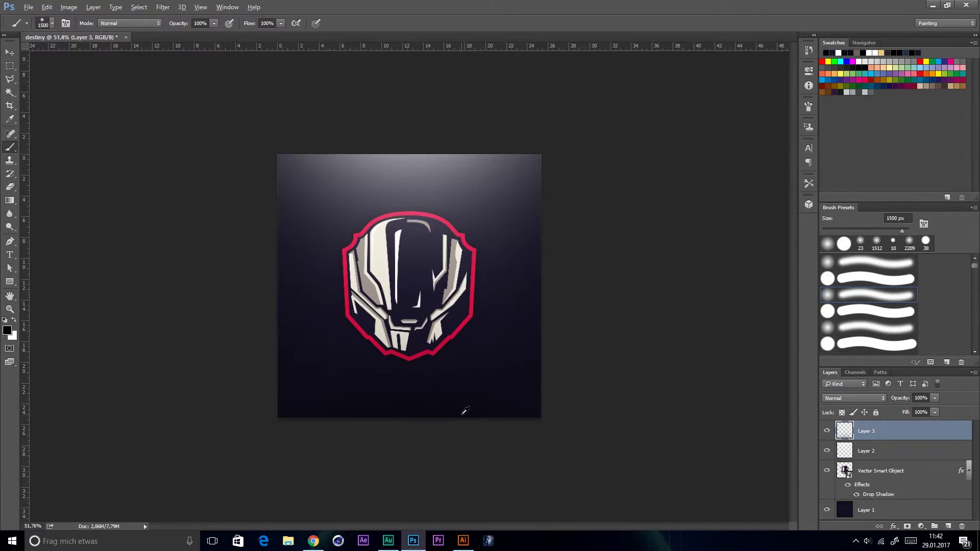
Step: Set both Layer 2 and Layer 3 to the Soft Light blend mode
{"action": "scroll", "coordinate": [443, 335], "scroll_direction": "down", "scroll_amount": 1}
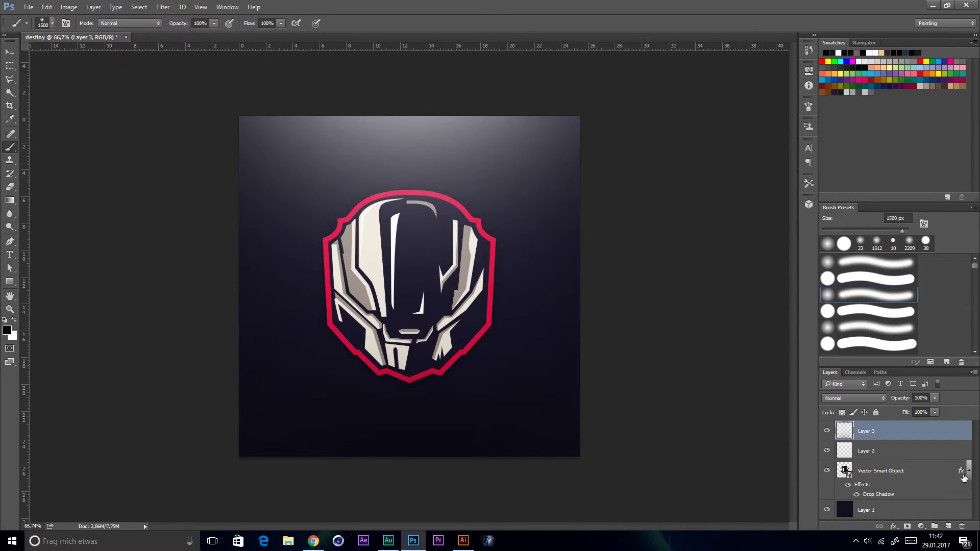
{"action": "left_click", "coordinate": [908, 453]}
{"action": "left_click", "coordinate": [853, 397]}
{"action": "left_click", "coordinate": [854, 397]}
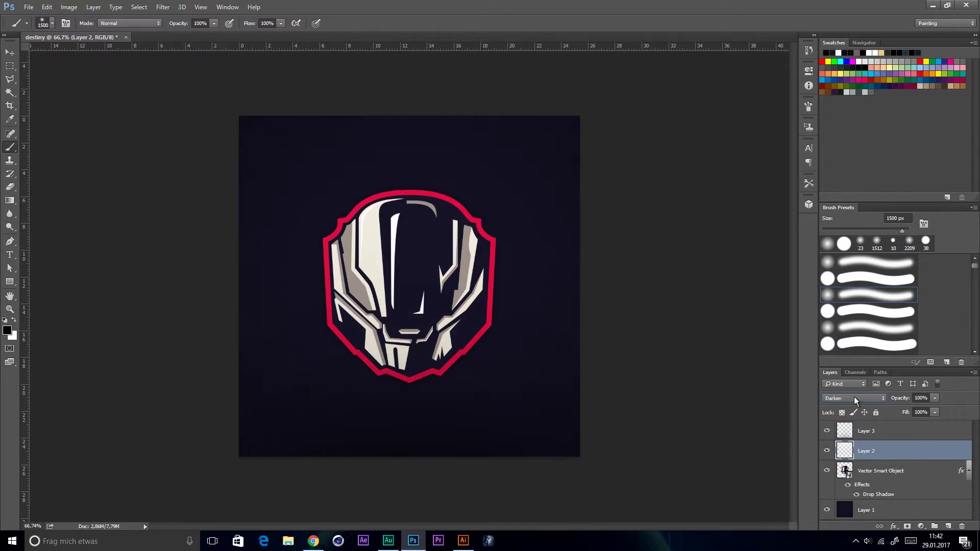
{"action": "scroll", "coordinate": [853, 397], "scroll_direction": "down", "scroll_amount": 7}
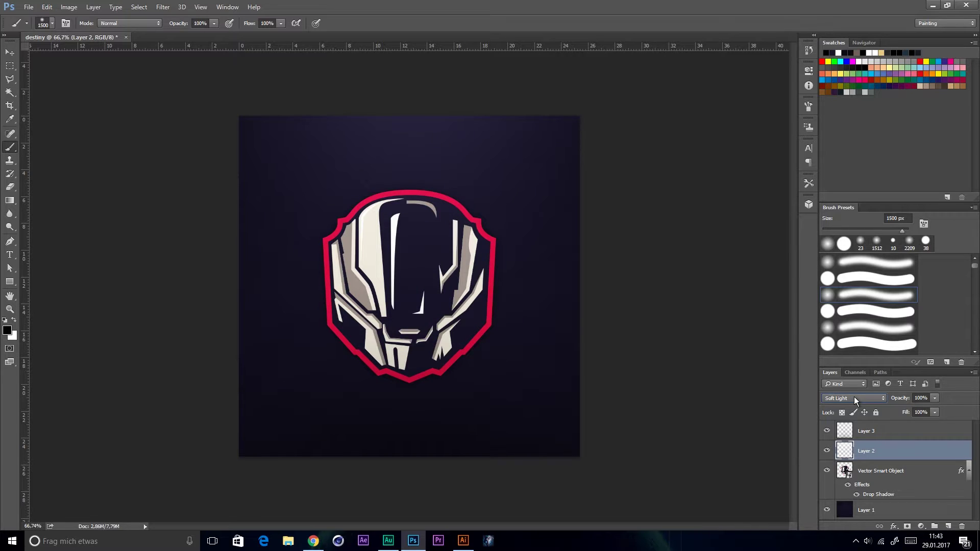
{"action": "key", "text": "alt+bracketright"}
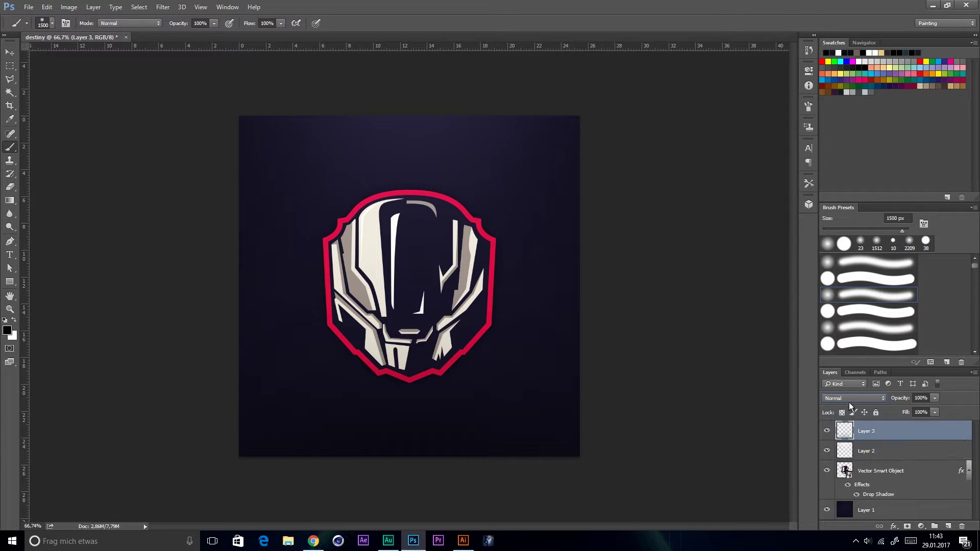
{"action": "left_click", "coordinate": [850, 401]}
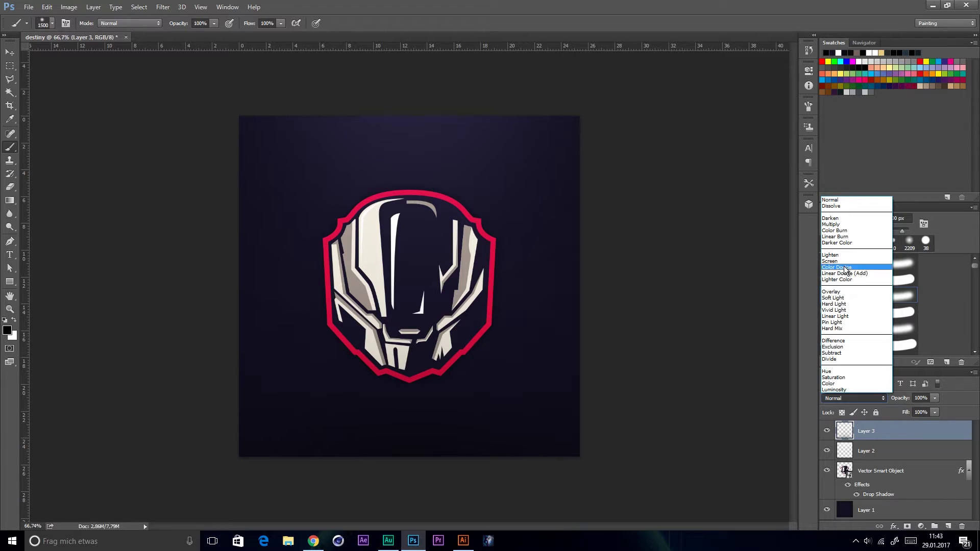
{"action": "left_click", "coordinate": [855, 298]}
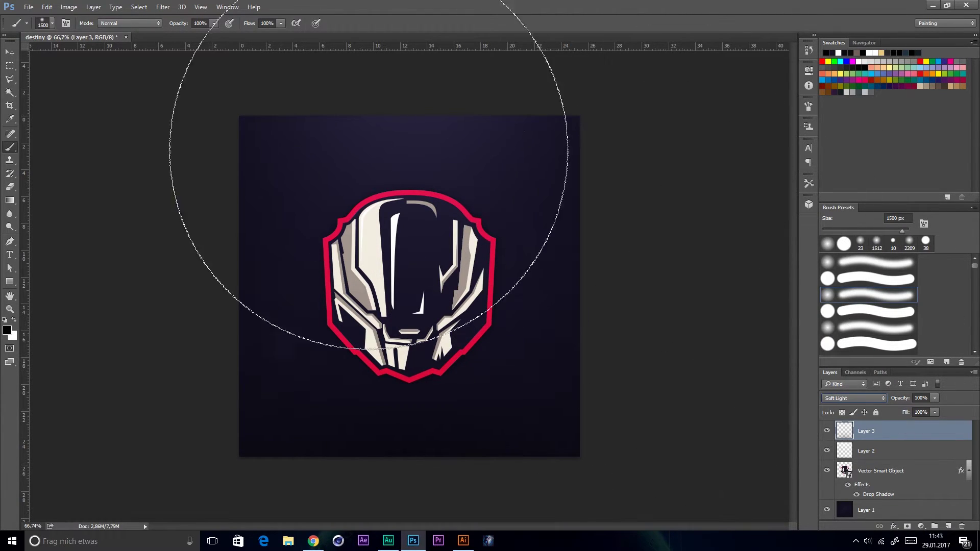
{"action": "key", "text": "v"}
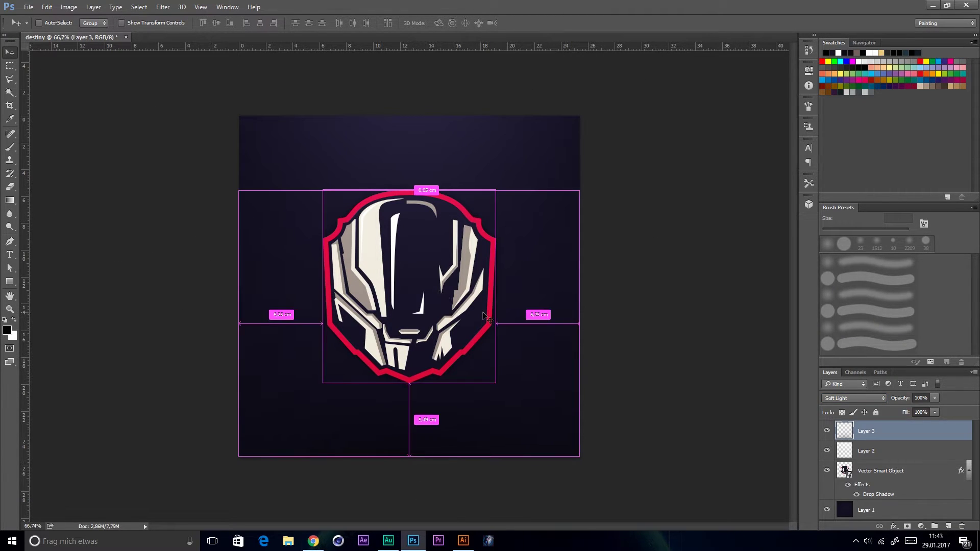
Step: Paste the logo again as a smart object and resize it into the lower-right corner
{"action": "key", "text": "ctrl+v"}
{"action": "left_click", "coordinate": [522, 173]}
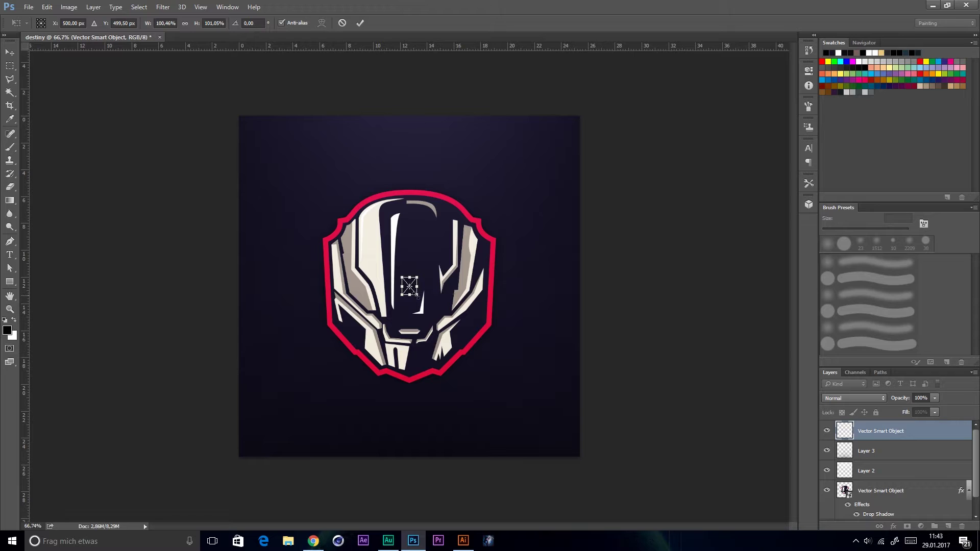
{"action": "left_click_drag", "start_coordinate": [417, 295], "coordinate": [557, 442]}
{"action": "left_click_drag", "start_coordinate": [536, 406], "coordinate": [550, 423]}
{"action": "left_click", "coordinate": [360, 23]}
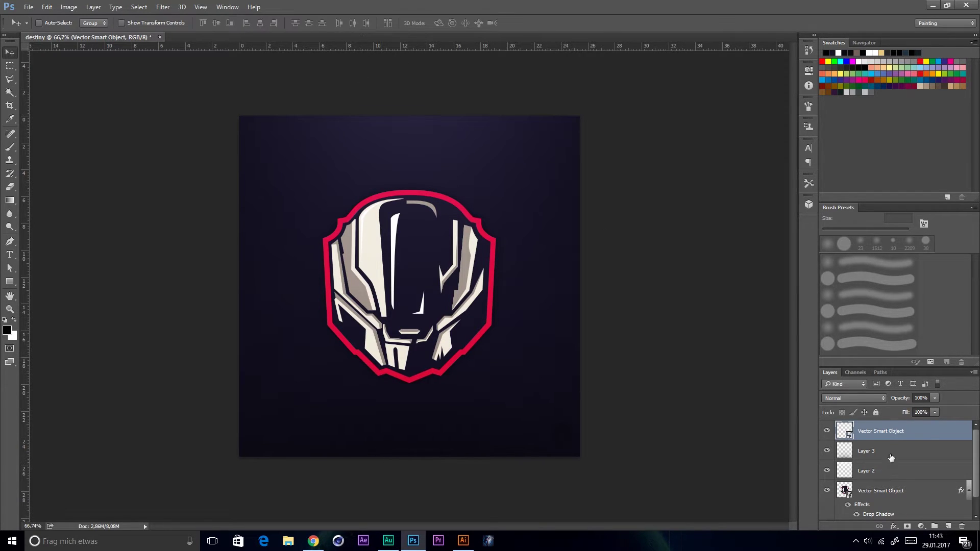
Step: Give the corner logo a white Color Overlay and fade it to about 27% opacity
{"action": "double_click", "coordinate": [923, 431]}
{"action": "left_click", "coordinate": [617, 190]}
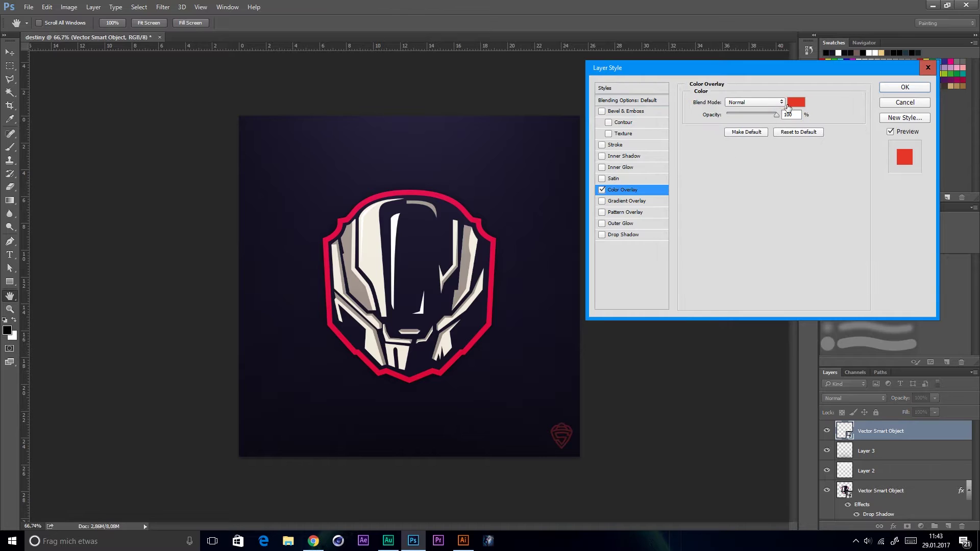
{"action": "left_click", "coordinate": [791, 106]}
{"action": "type", "text": "ffffff"}
{"action": "key", "text": "Return"}
{"action": "left_click", "coordinate": [895, 89]}
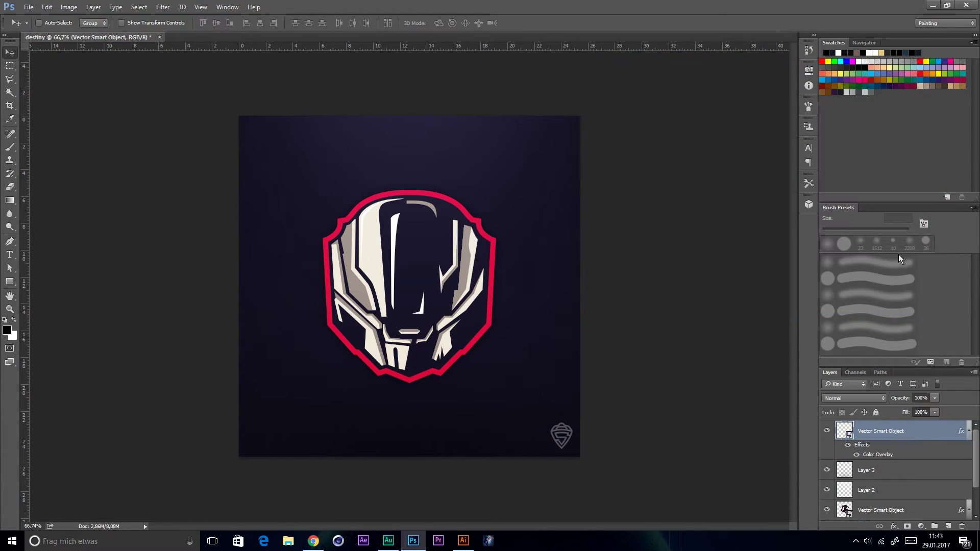
{"action": "left_click_drag", "start_coordinate": [905, 399], "coordinate": [894, 400]}
{"action": "left_click_drag", "start_coordinate": [869, 408], "coordinate": [868, 407]}
{"action": "scroll", "coordinate": [436, 378], "scroll_direction": "up", "scroll_amount": 1}
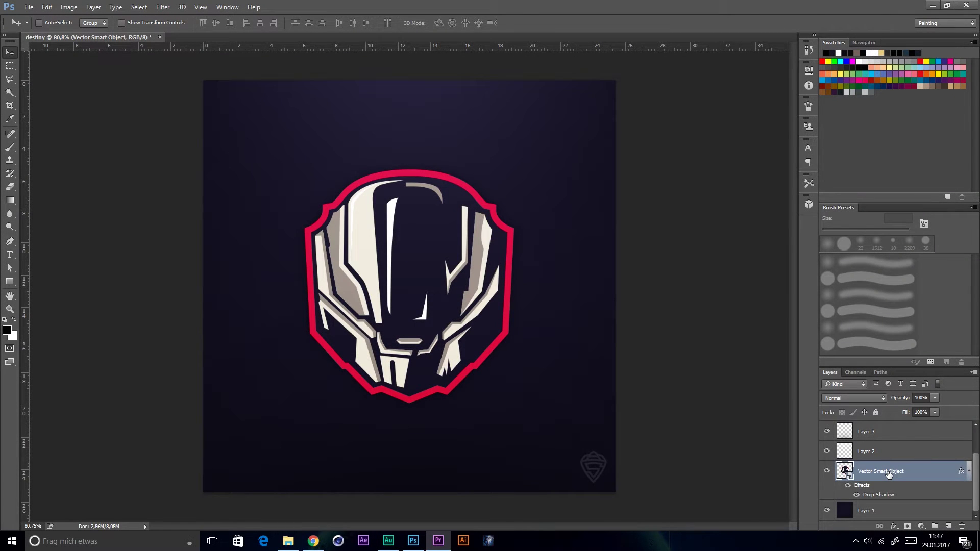
Step: Duplicate the logo, then scale the original to ~384%, move it left-down, and fade it to 6%
{"action": "key", "text": "ctrl+j"}
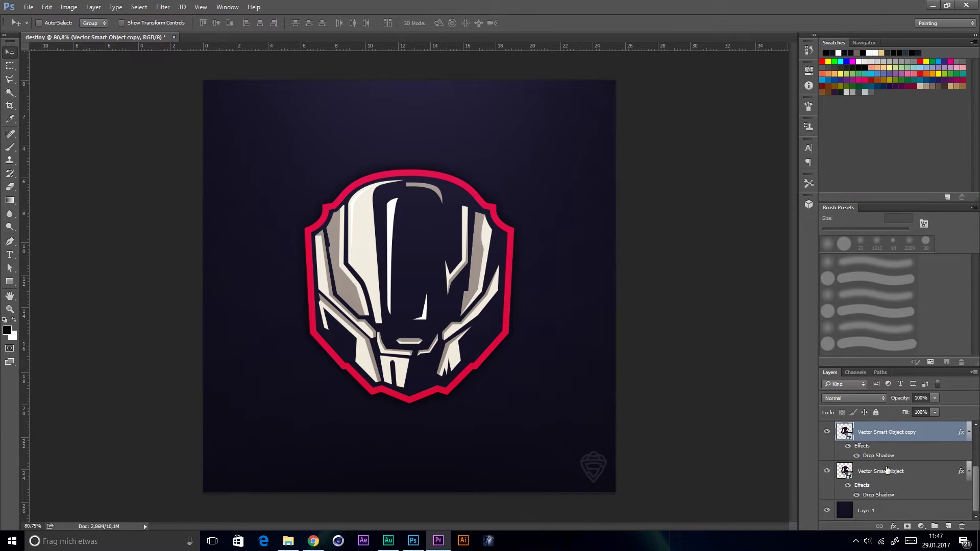
{"action": "left_click", "coordinate": [879, 473]}
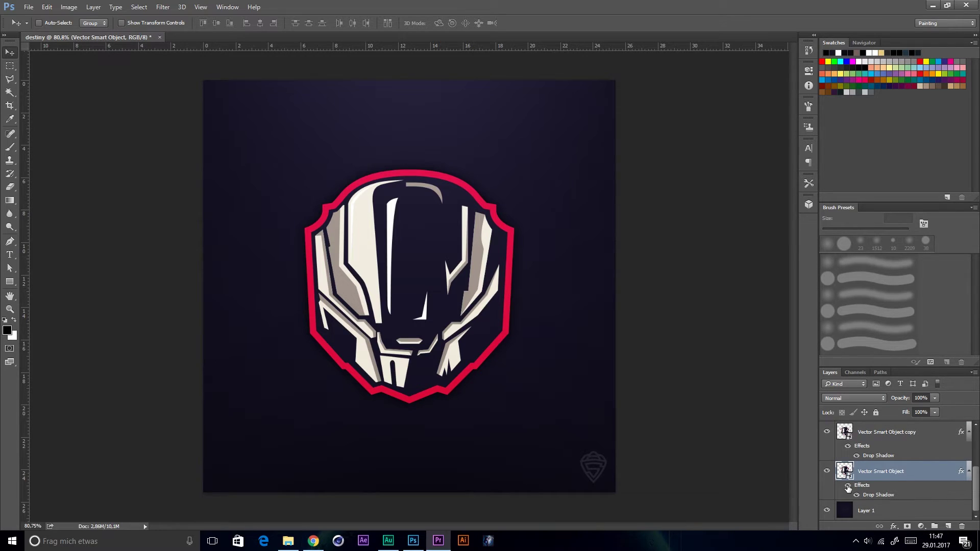
{"action": "key", "text": "ctrl+t"}
{"action": "left_click_drag", "start_coordinate": [515, 406], "coordinate": [735, 549]}
{"action": "left_click_drag", "start_coordinate": [580, 284], "coordinate": [467, 326]}
{"action": "left_click", "coordinate": [360, 23]}
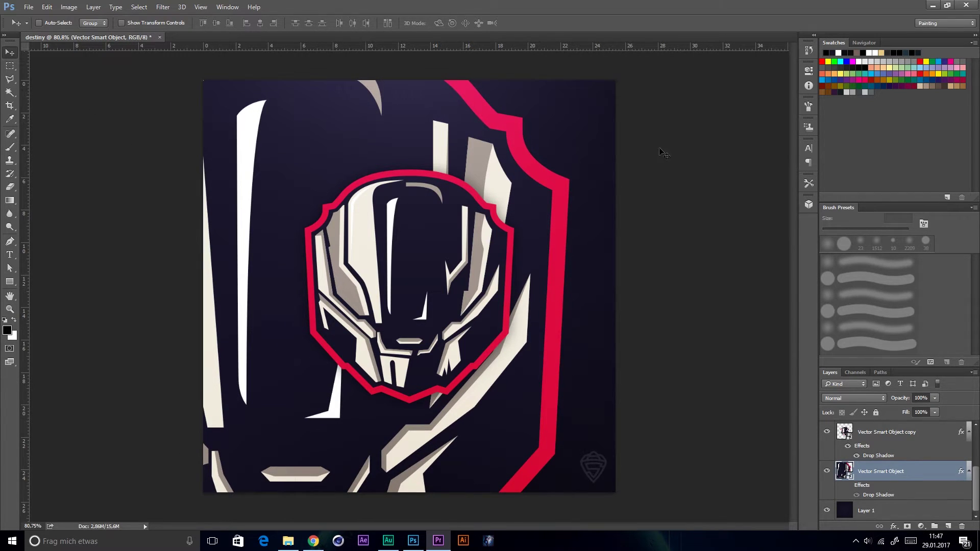
{"action": "left_click_drag", "start_coordinate": [894, 402], "coordinate": [847, 406]}
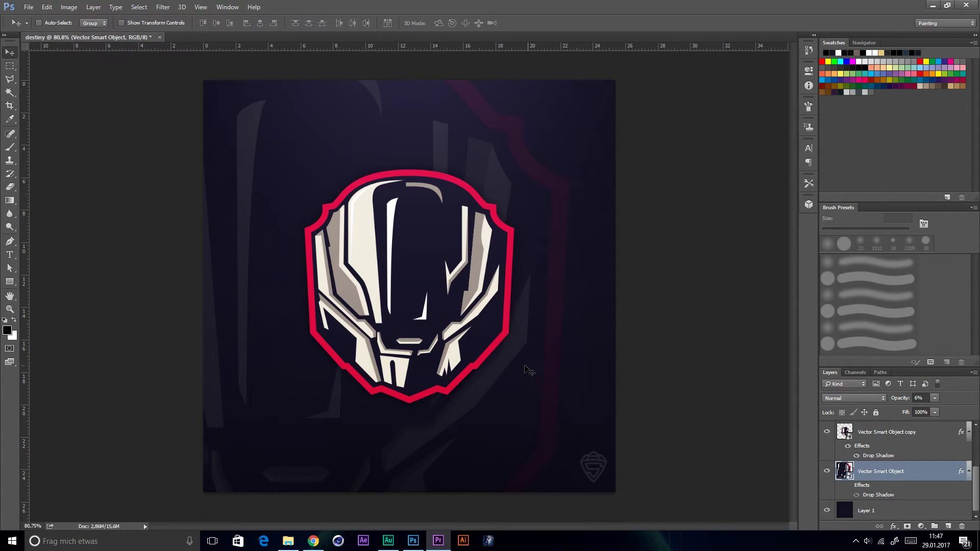
Step: Switch to the Eraser, decline rasterizing the smart object, and enlarge the eraser brush
{"action": "key", "text": "e"}
{"action": "left_click", "coordinate": [483, 364]}
{"action": "left_click", "coordinate": [520, 212]}
{"action": "scroll", "coordinate": [495, 266], "scroll_direction": "down", "scroll_amount": 8}
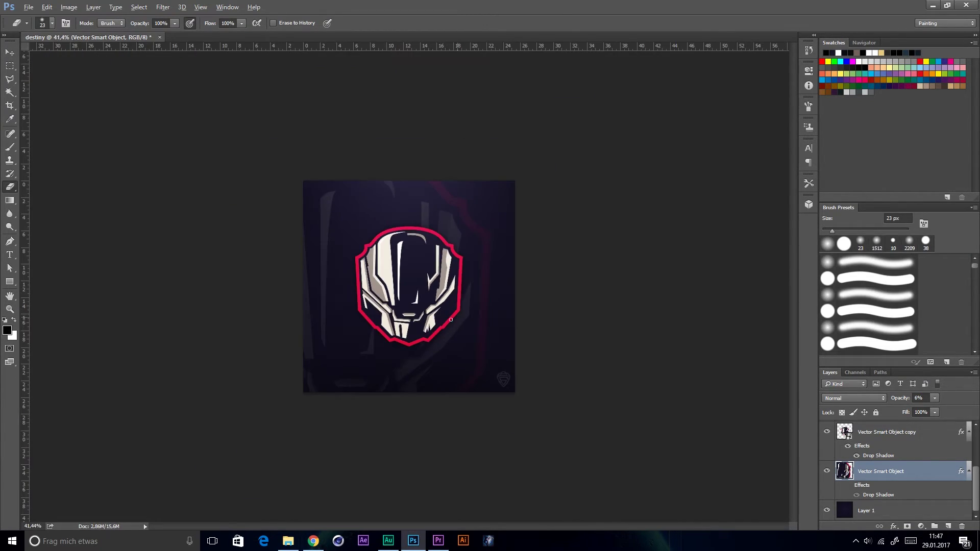
{"action": "right_click", "coordinate": [472, 308]}
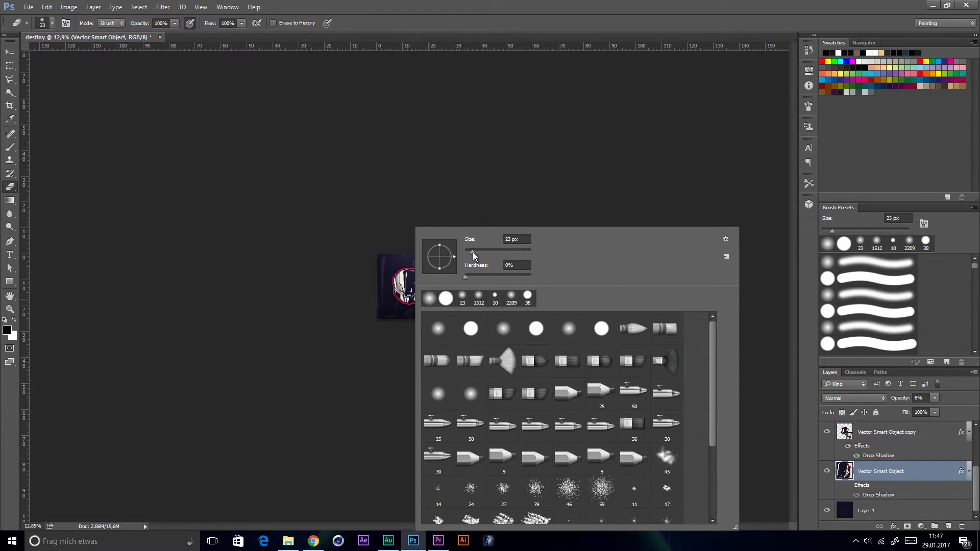
{"action": "mouse_move", "coordinate": [473, 252]}
{"action": "left_mouse_down"}
{"action": "mouse_move", "coordinate": [494, 286]}
{"action": "mouse_move", "coordinate": [507, 250]}
{"action": "mouse_move", "coordinate": [525, 247]}
{"action": "left_mouse_up"}
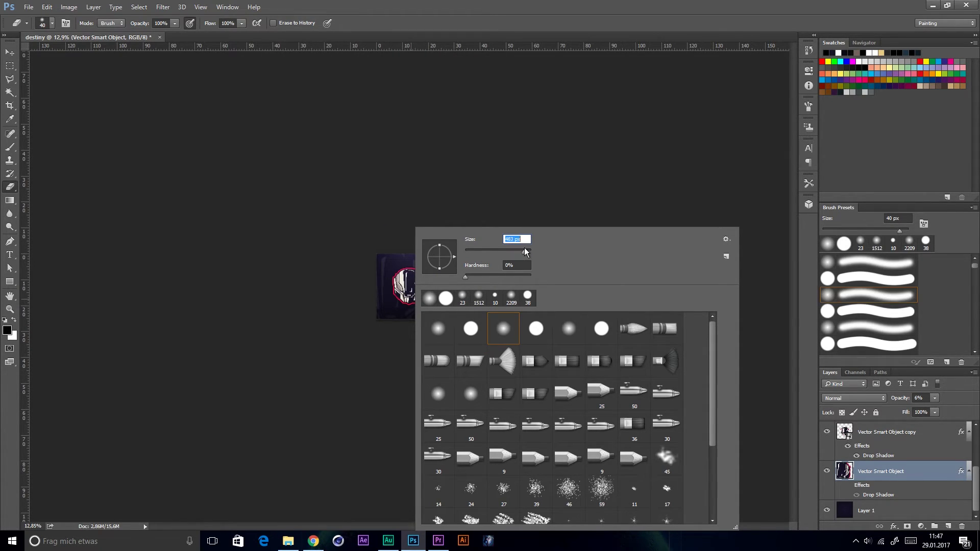
{"action": "left_click", "coordinate": [329, 343]}
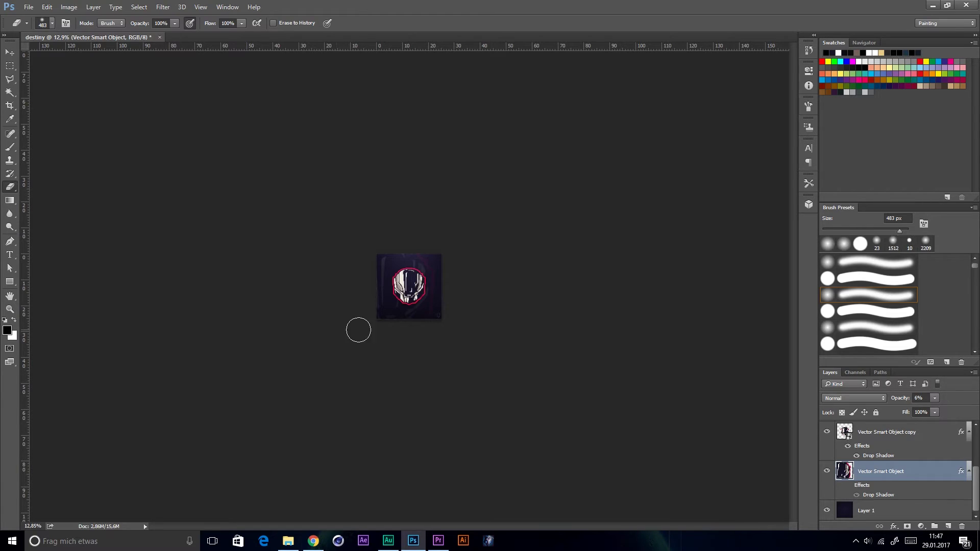
Step: Set the eraser brush size to exactly 1000 px
{"action": "right_click", "coordinate": [436, 306]}
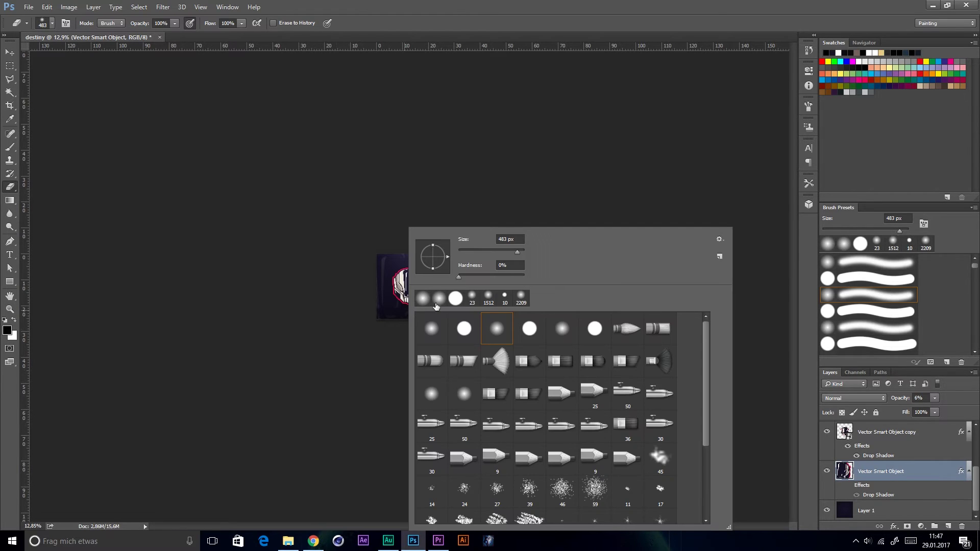
{"action": "double_click", "coordinate": [511, 239]}
{"action": "type", "text": "1000"}
{"action": "key", "text": "Return"}
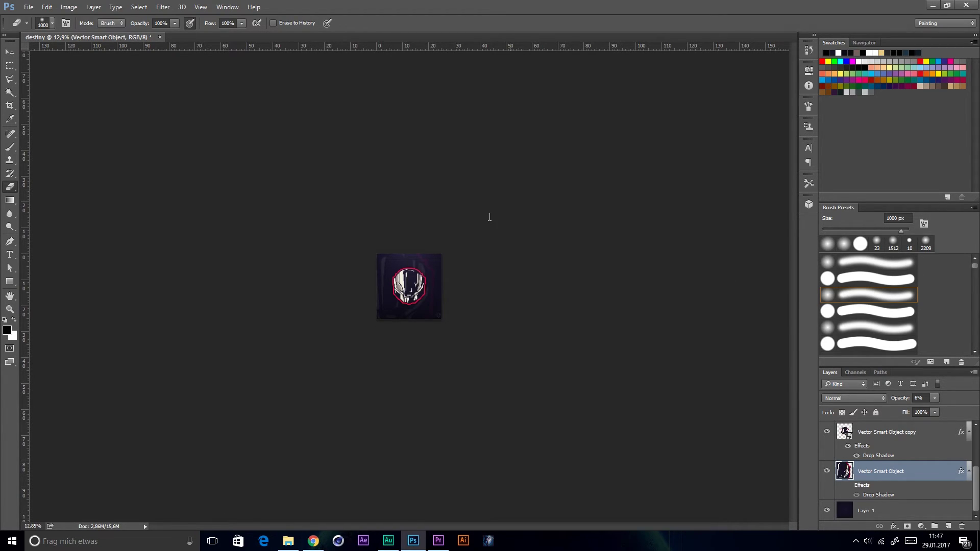
{"action": "scroll", "coordinate": [412, 307], "scroll_direction": "up", "scroll_amount": 3}
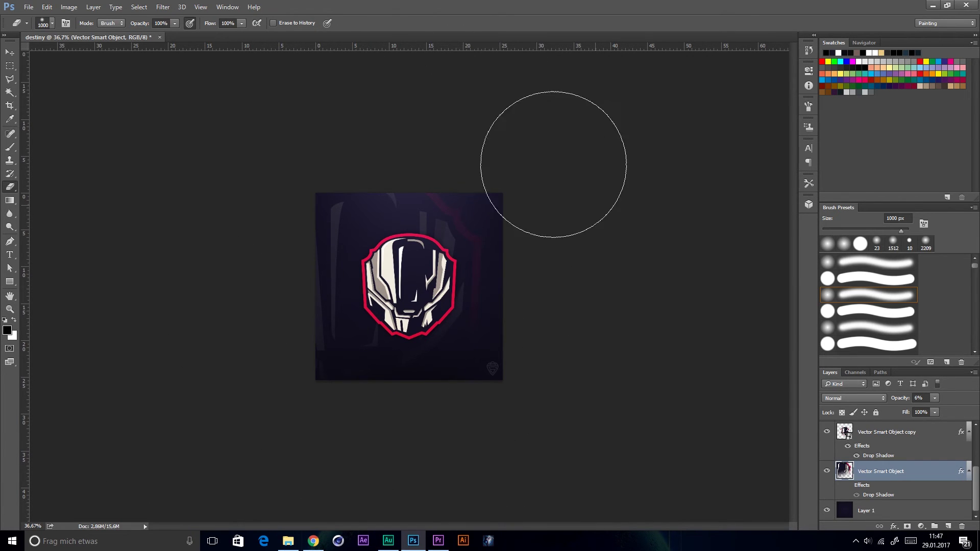
{"action": "scroll", "coordinate": [727, 191], "scroll_direction": "up", "scroll_amount": 3}
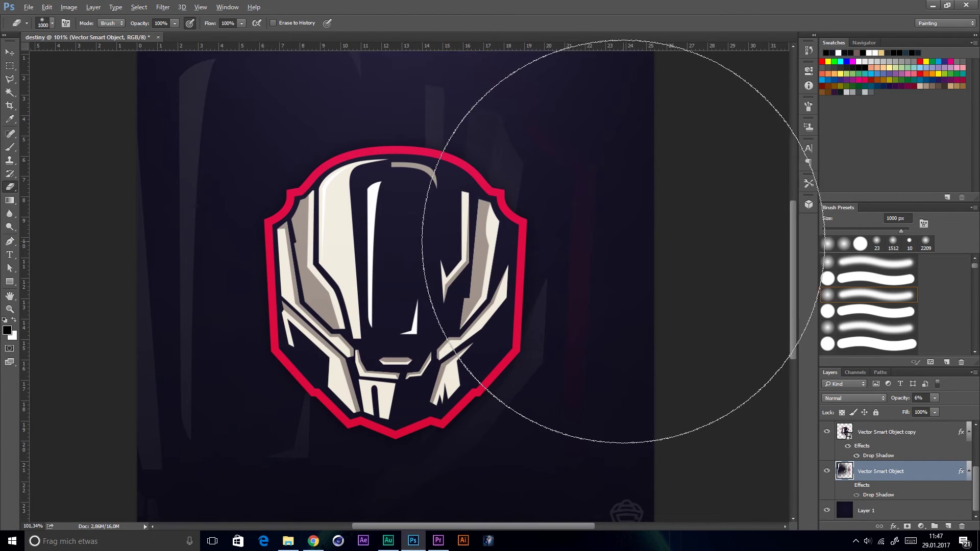
{"action": "scroll", "coordinate": [580, 219], "scroll_direction": "down", "scroll_amount": 2}
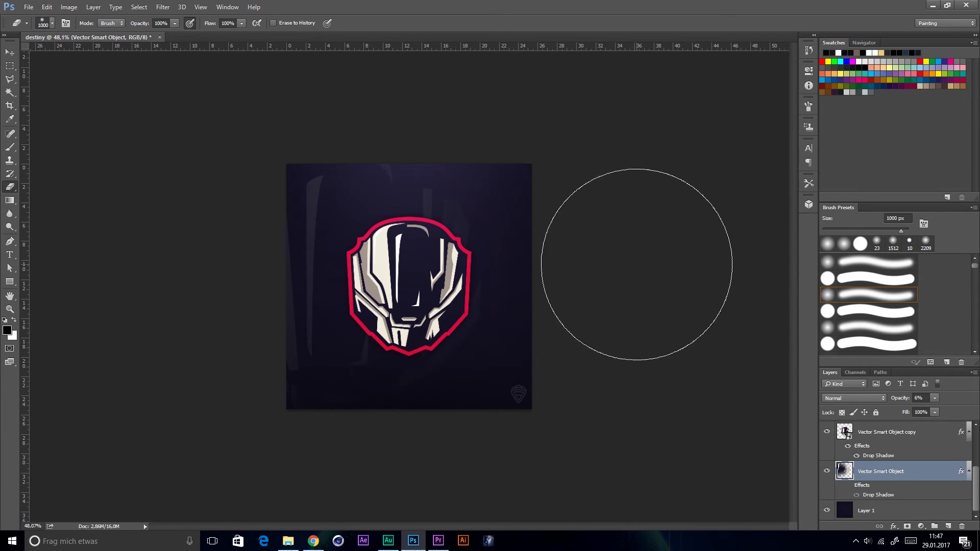
{"action": "scroll", "coordinate": [637, 283], "scroll_direction": "up", "scroll_amount": 1}
{"action": "scroll", "coordinate": [649, 305], "scroll_direction": "up", "scroll_amount": 1}
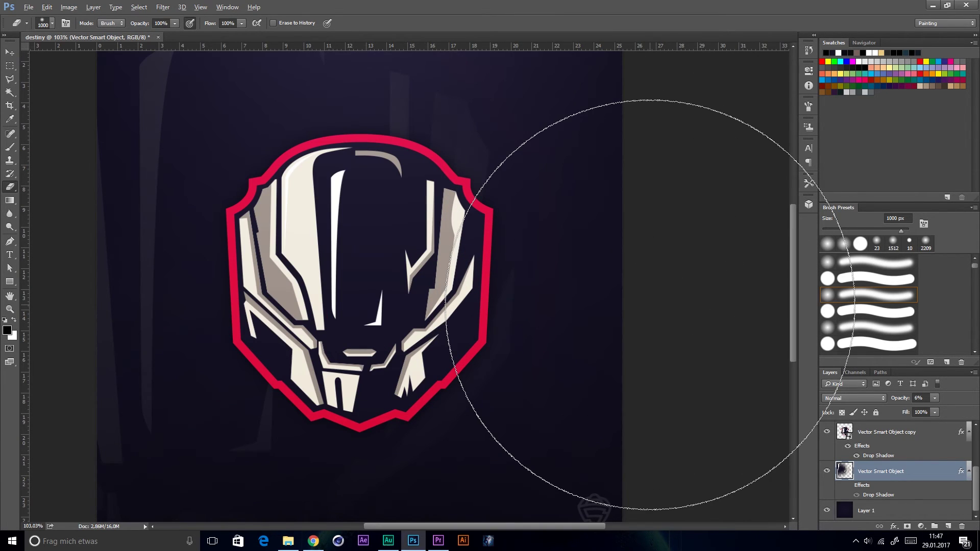
{"action": "scroll", "coordinate": [653, 305], "scroll_direction": "down", "scroll_amount": 2}
Step: Rotate the large faded logo to about -8° and shift it right
{"action": "key", "text": "ctrl+t"}
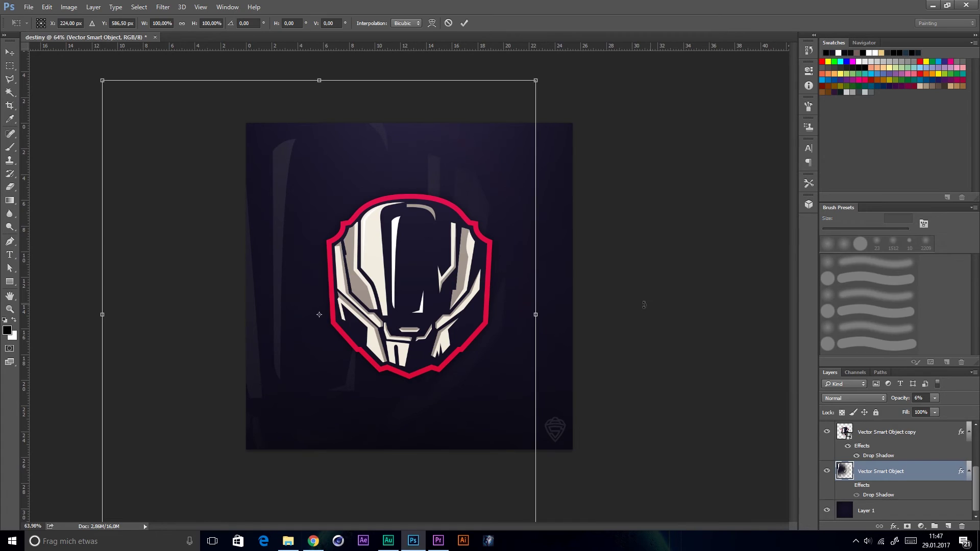
{"action": "left_click_drag", "start_coordinate": [645, 305], "coordinate": [621, 266]}
{"action": "mouse_move", "coordinate": [440, 345]}
{"action": "left_mouse_down"}
{"action": "mouse_move", "coordinate": [516, 345]}
{"action": "mouse_move", "coordinate": [435, 345]}
{"action": "left_mouse_up"}
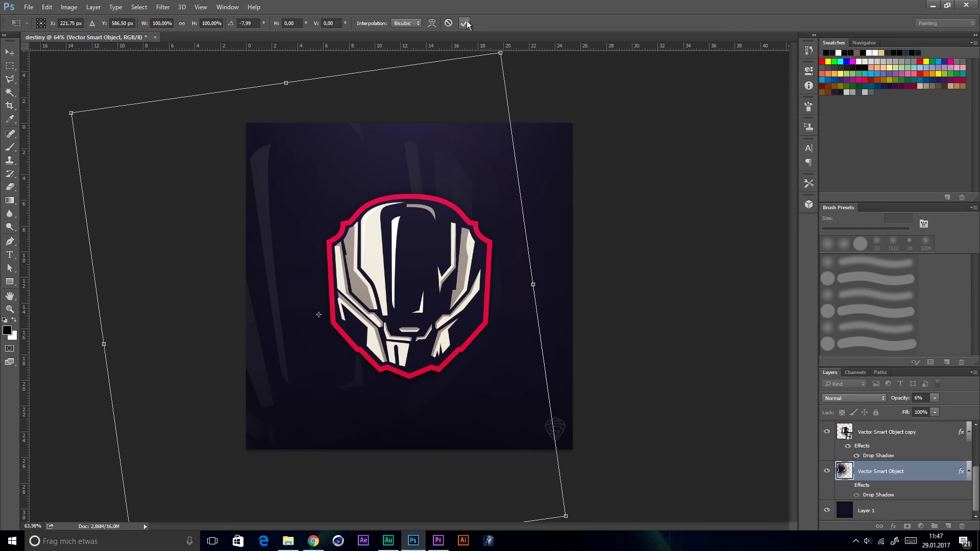
{"action": "key", "text": "Return"}
{"action": "key", "text": "e"}
{"action": "scroll", "coordinate": [419, 282], "scroll_direction": "up", "scroll_amount": 2}
{"action": "scroll", "coordinate": [619, 218], "scroll_direction": "down", "scroll_amount": 2}
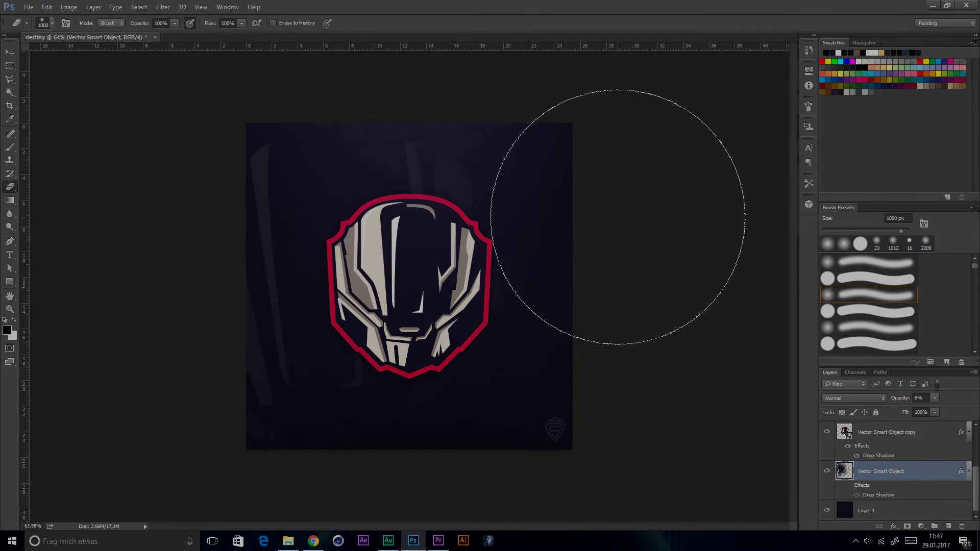